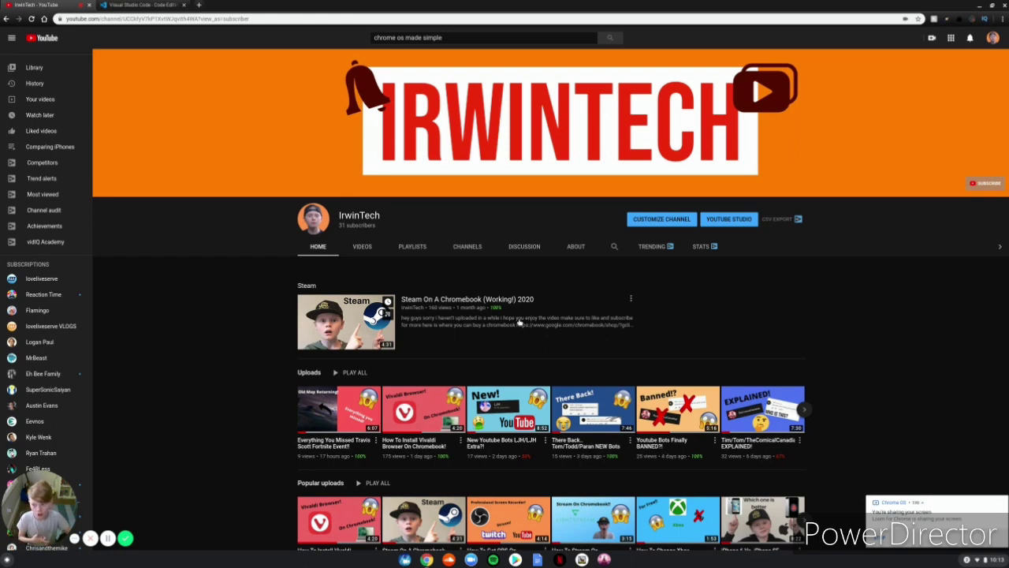
Download the Visual Studio Code .deb package for Debian/Ubuntu from code.visualstudio.com
{"action": "left_click", "coordinate": [142, 5]}
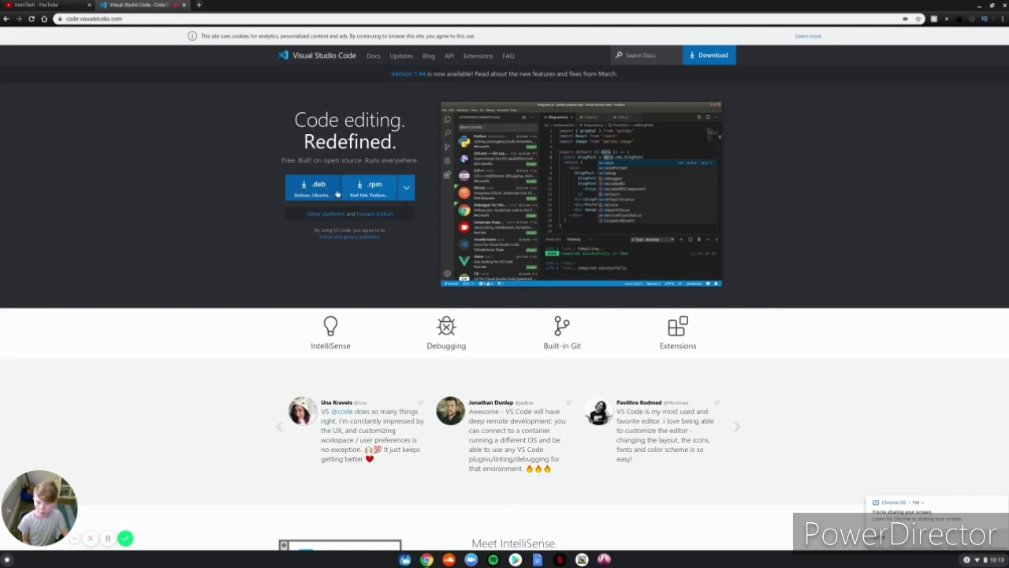
{"action": "left_click", "coordinate": [308, 187]}
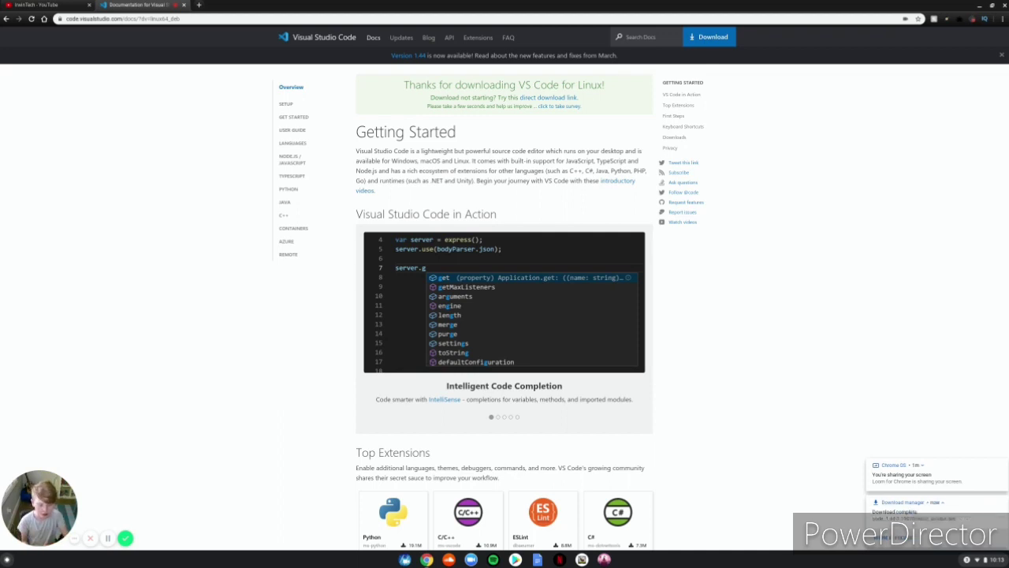
Install the downloaded Visual Studio Code .deb from Downloads with Linux (Beta)
{"action": "left_click", "coordinate": [899, 511]}
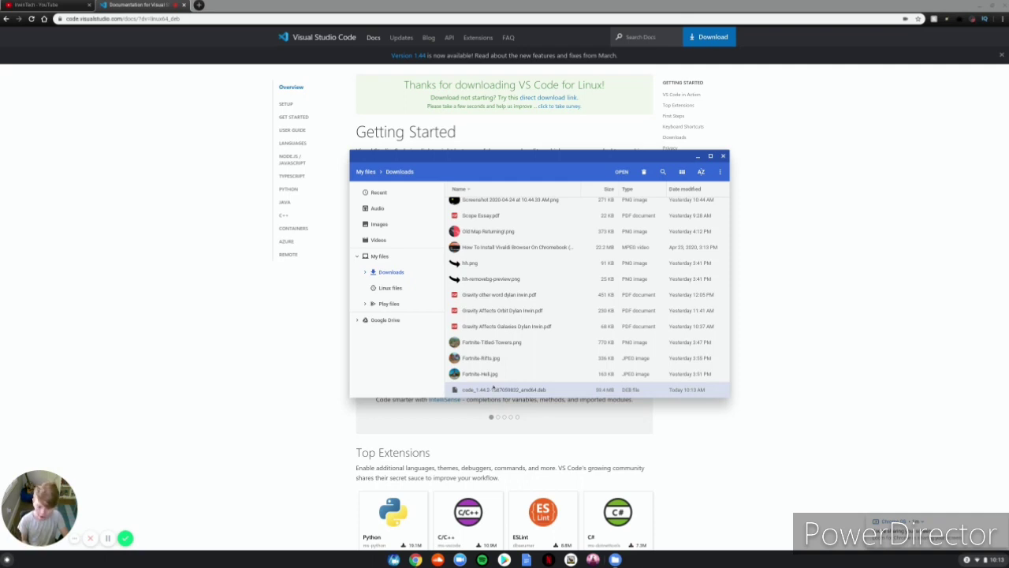
{"action": "right_click", "coordinate": [492, 387]}
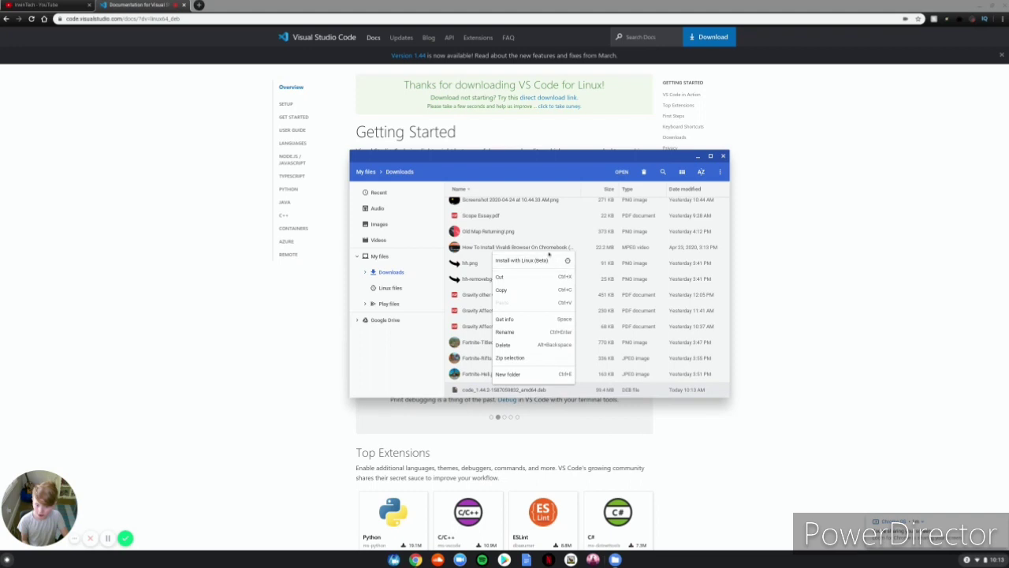
{"action": "left_click", "coordinate": [527, 261]}
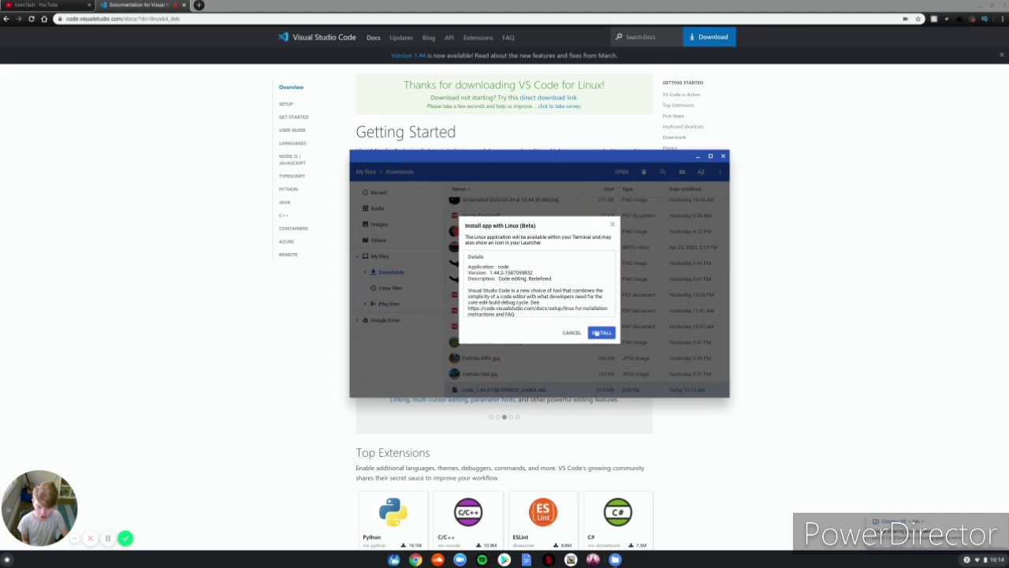
{"action": "left_click", "coordinate": [597, 333]}
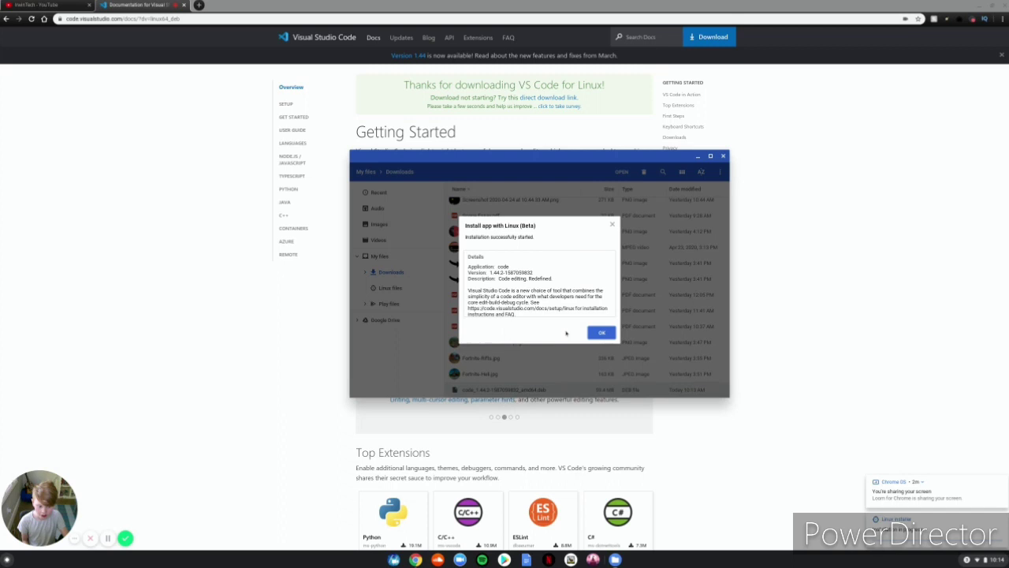
{"action": "left_click", "coordinate": [601, 332]}
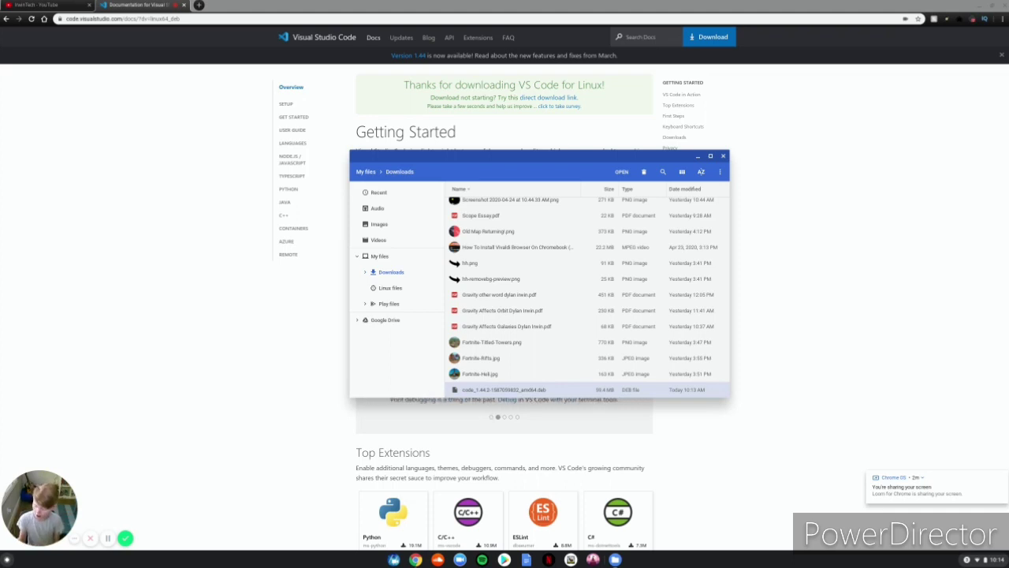
Launch Visual Studio Code from the launcher's Linux apps folder
{"action": "key", "text": "super"}
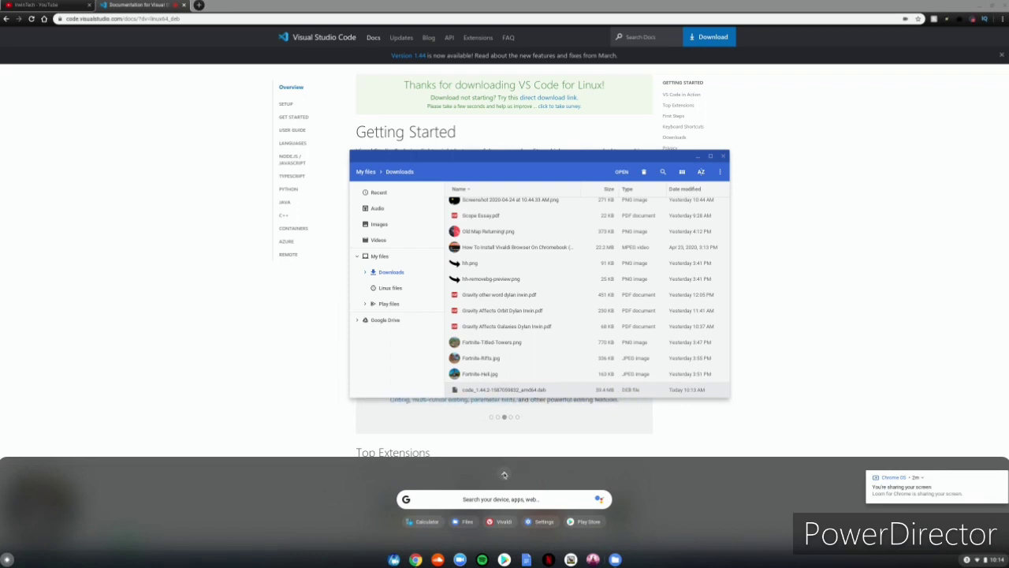
{"action": "scroll", "coordinate": [518, 380], "scroll_direction": "down", "scroll_amount": 2}
{"action": "scroll", "coordinate": [518, 380], "scroll_direction": "down", "scroll_amount": 3}
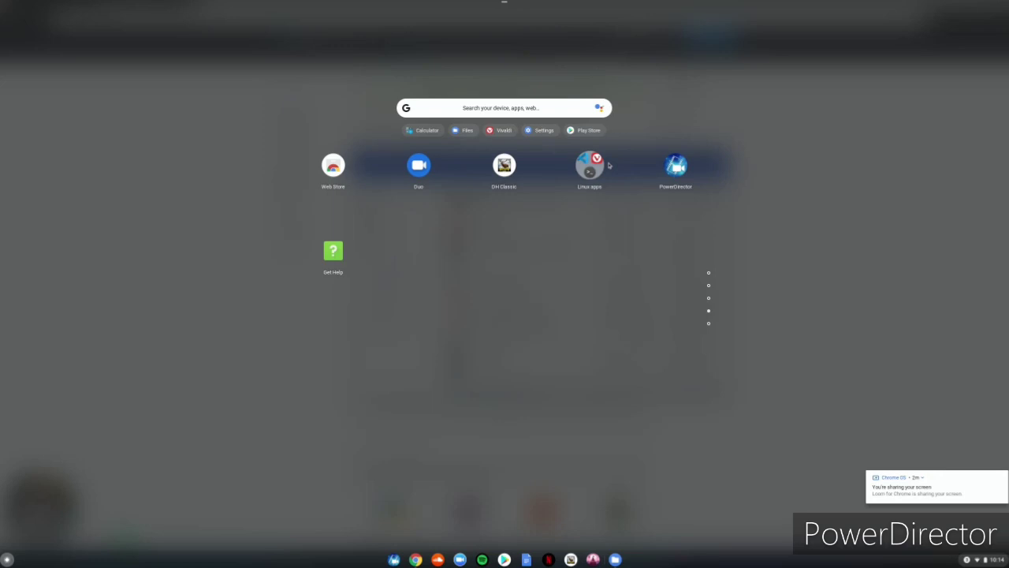
{"action": "left_click", "coordinate": [606, 166]}
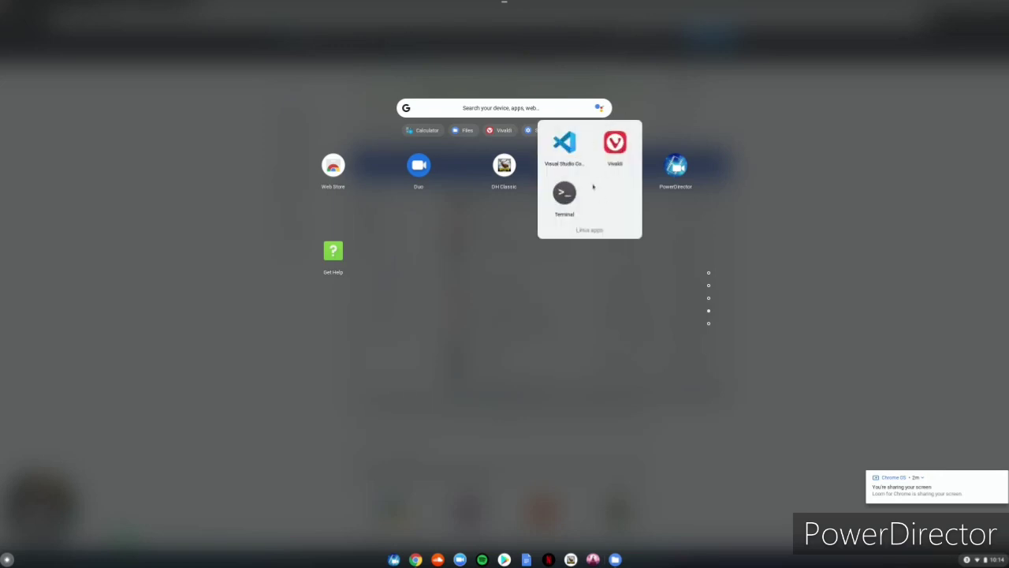
{"action": "left_click", "coordinate": [565, 152]}
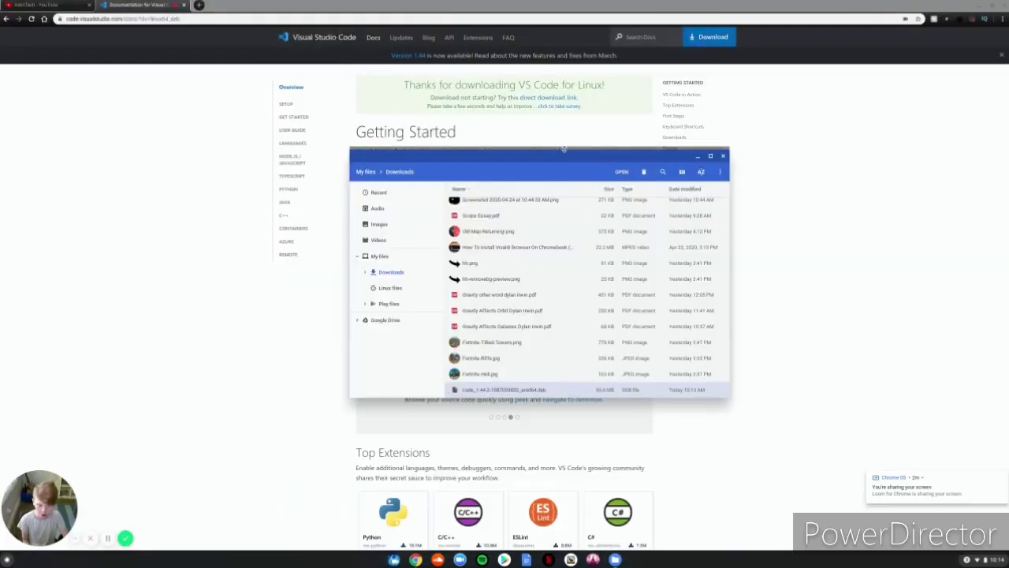